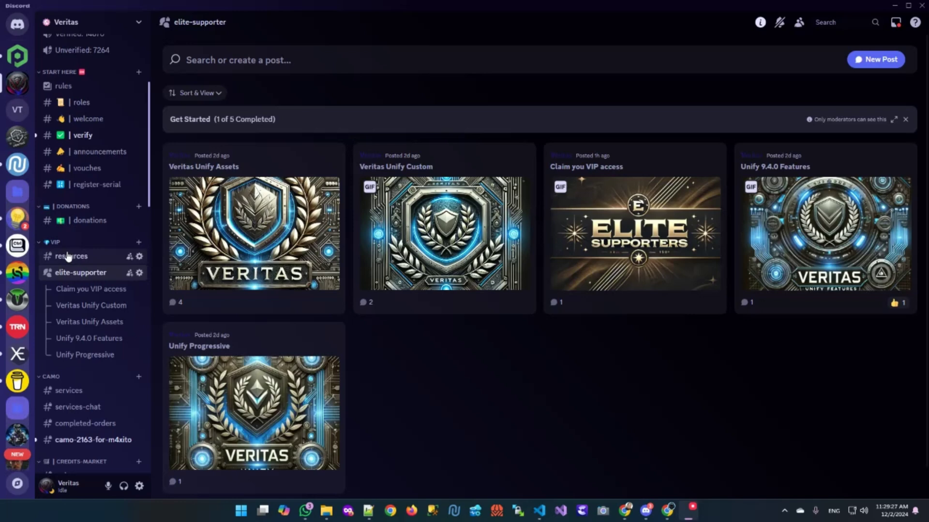
Open the Veritas Unify Assets post under elite-supporter and look over its Defenders AR and Attacker AR files
{"action": "left_click", "coordinate": [82, 327]}
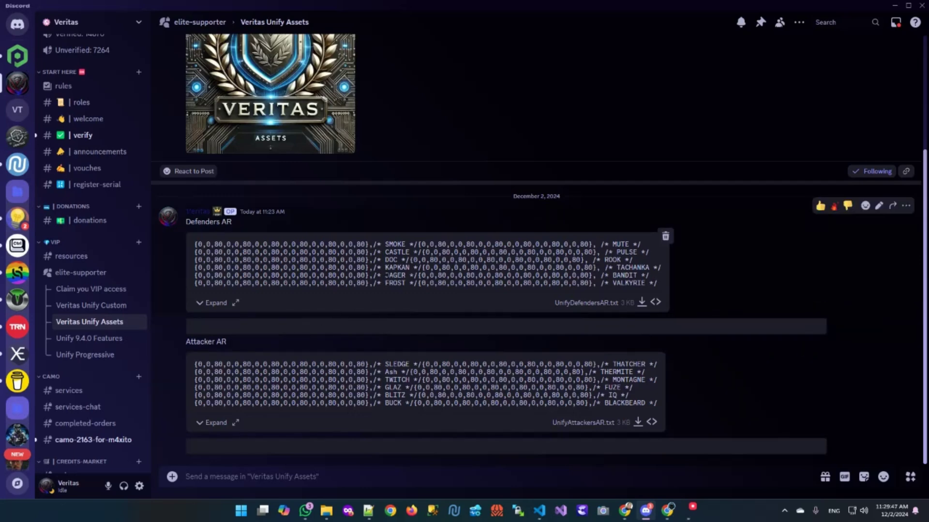
{"action": "scroll", "coordinate": [385, 276], "scroll_direction": "up", "scroll_amount": 3}
{"action": "scroll", "coordinate": [385, 276], "scroll_direction": "down", "scroll_amount": 3}
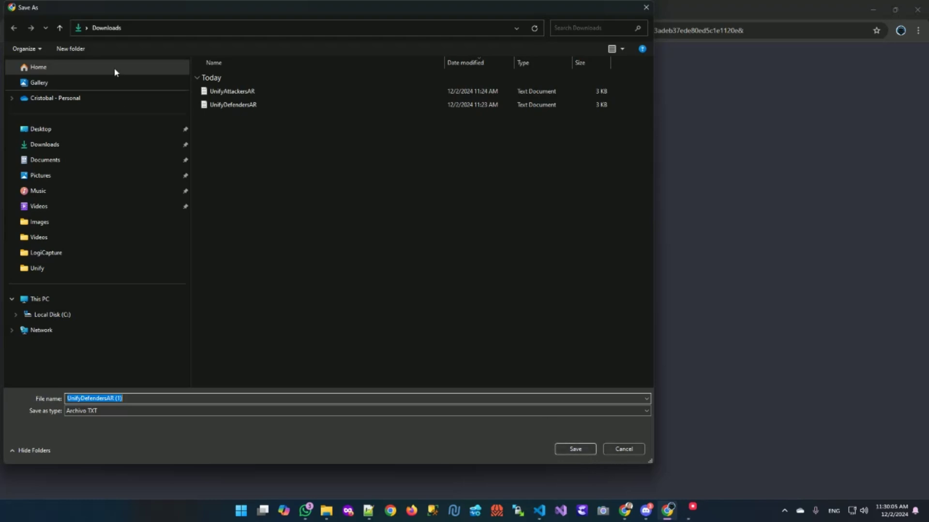
{"action": "left_click", "coordinate": [636, 450]}
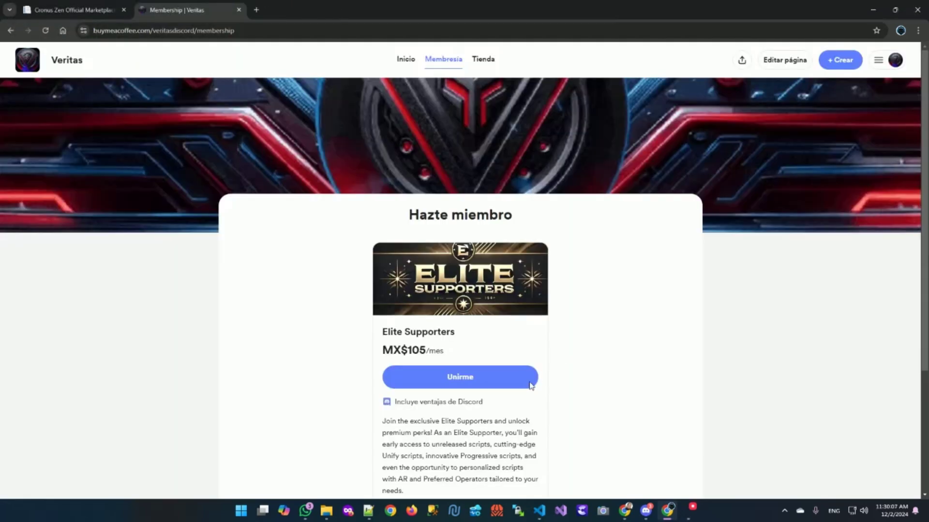
{"action": "key", "text": "alt+Tab"}
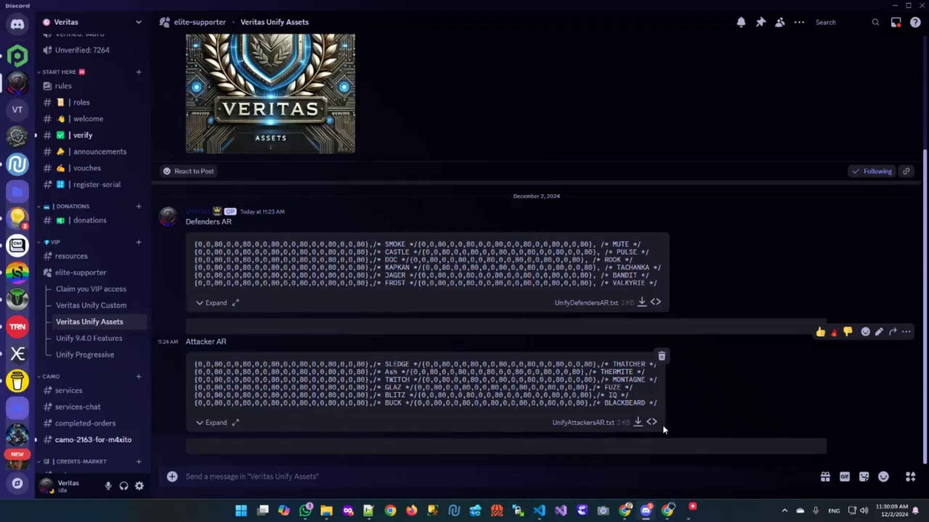
{"action": "left_click", "coordinate": [639, 429]}
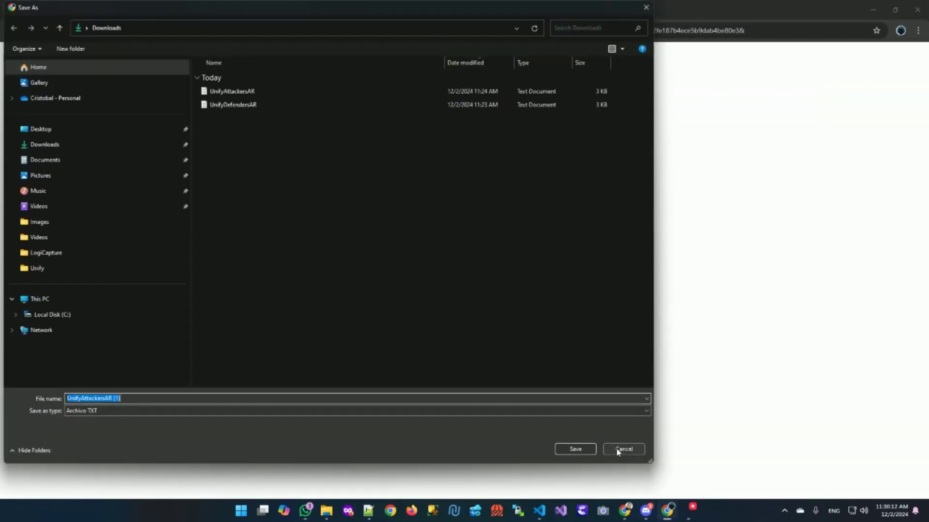
{"action": "left_click", "coordinate": [617, 451]}
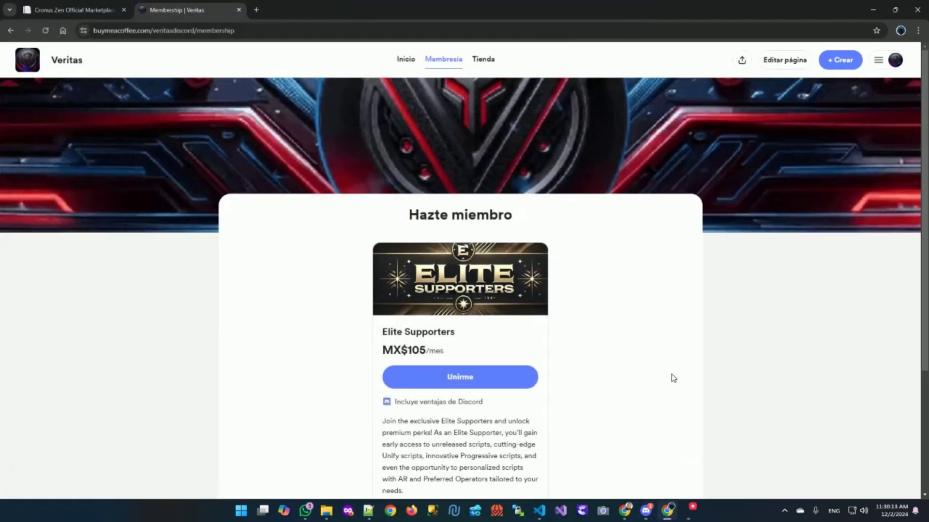
{"action": "key", "text": "alt+Tab"}
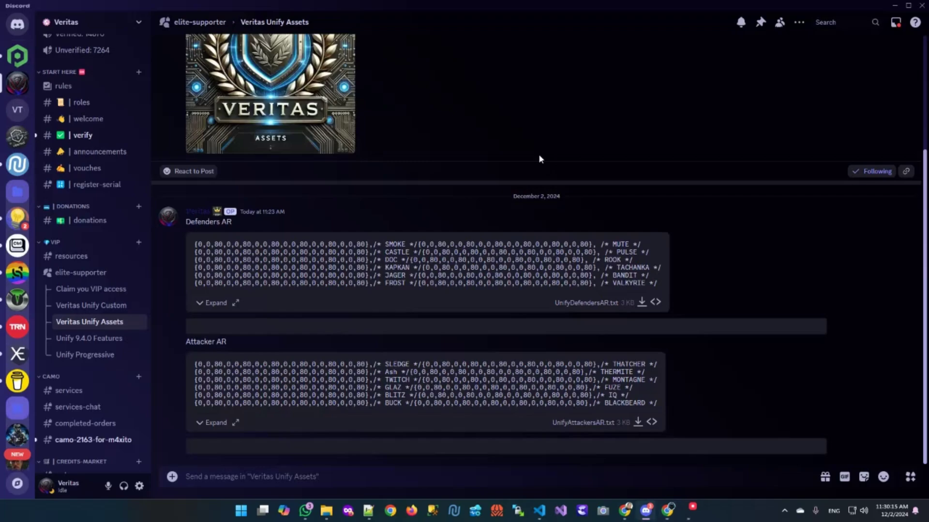
Switch to Notepad++ and open both UnifyAttackersAR and UnifyDefendersAR from the Downloads folder
{"action": "left_click", "coordinate": [368, 511]}
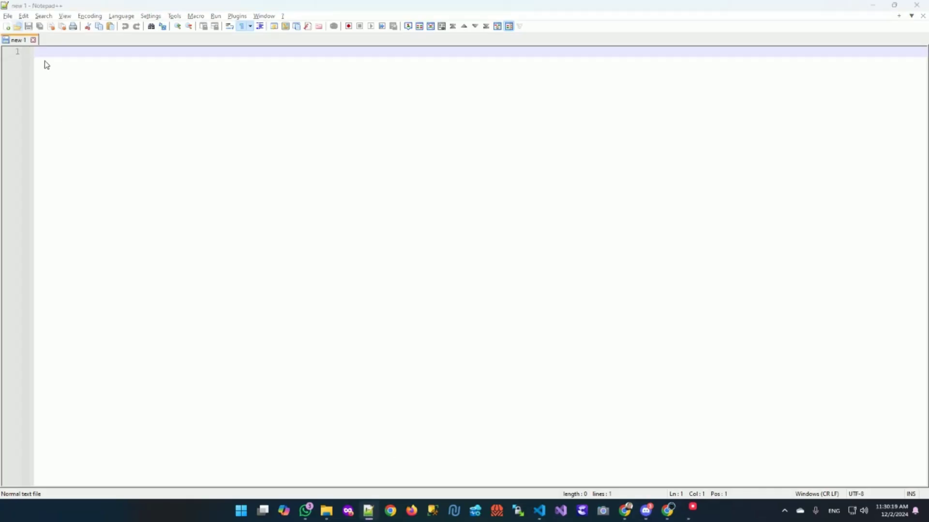
{"action": "key", "text": "ctrl+o"}
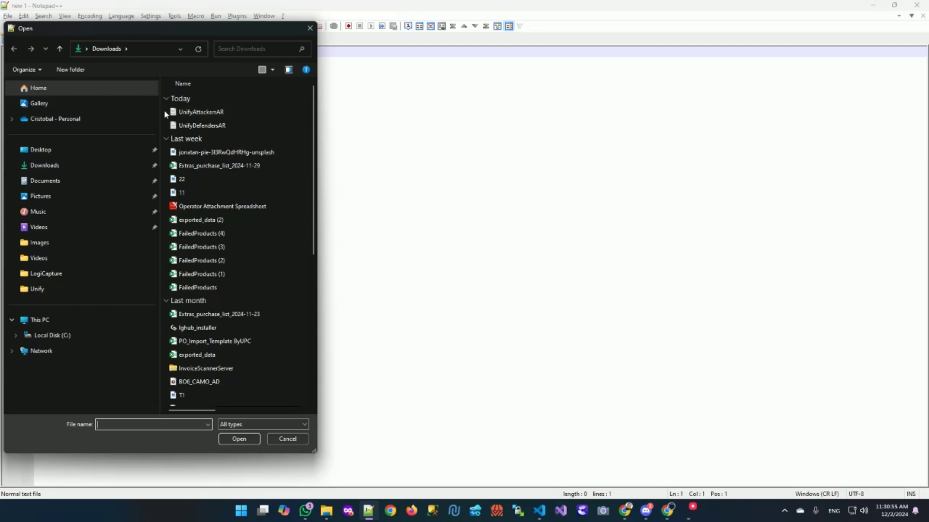
{"action": "left_click", "coordinate": [202, 113]}
{"action": "left_click", "coordinate": [201, 125], "text": "shift"}
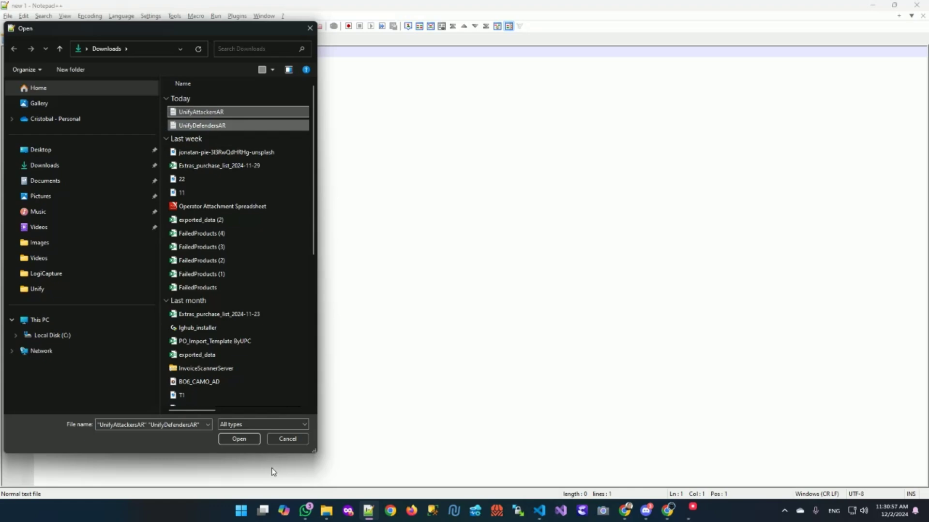
{"action": "left_click", "coordinate": [240, 439]}
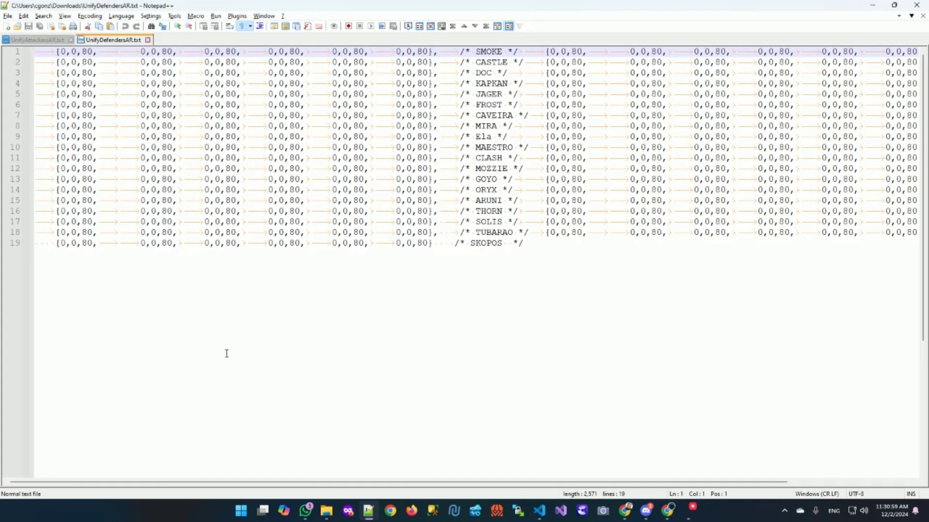
Show the UnifyAttackersAR.txt file and highlight all six value groups belonging to SLEDGE in line 1
{"action": "key", "text": "ctrl+End"}
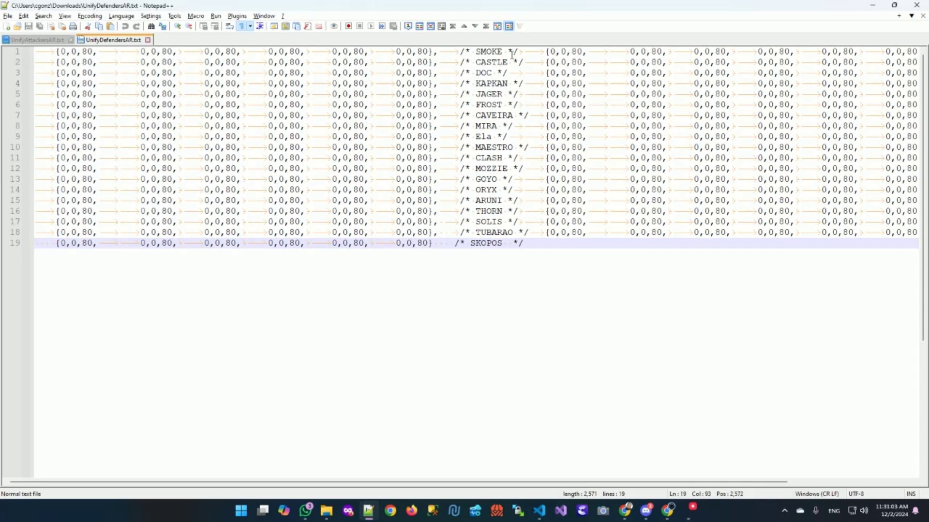
{"action": "left_click", "coordinate": [52, 41]}
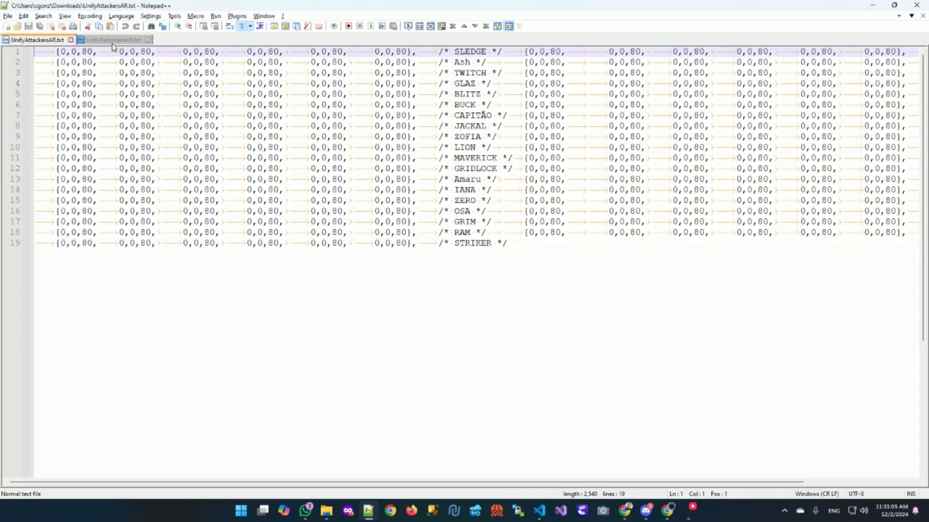
{"action": "left_click", "coordinate": [483, 52]}
{"action": "left_click", "coordinate": [59, 51]}
{"action": "left_click_drag", "start_coordinate": [58, 52], "coordinate": [408, 52]}
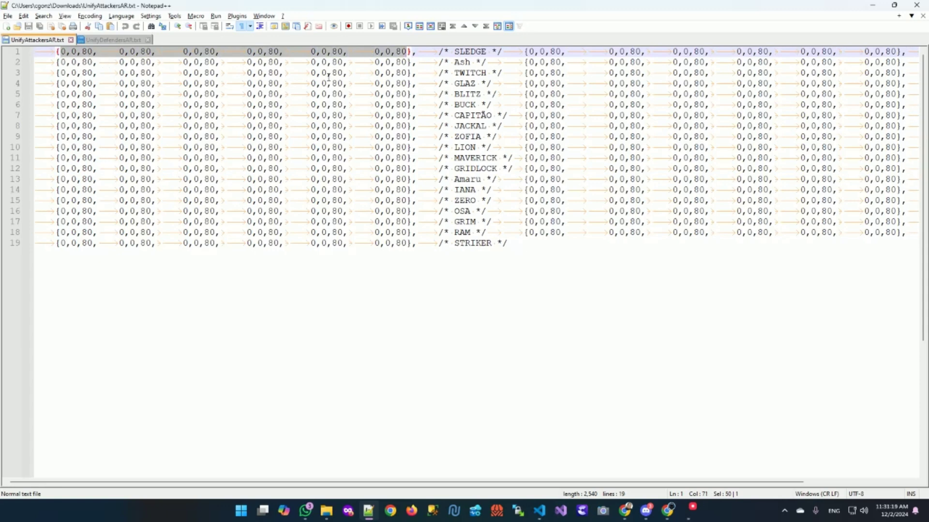
{"action": "left_click", "coordinate": [77, 53]}
{"action": "left_click_drag", "start_coordinate": [57, 51], "coordinate": [407, 51]}
Highlight SLEDGE's first three and last three value groups separately to compare the two halves of the entry
{"action": "left_click", "coordinate": [248, 51]}
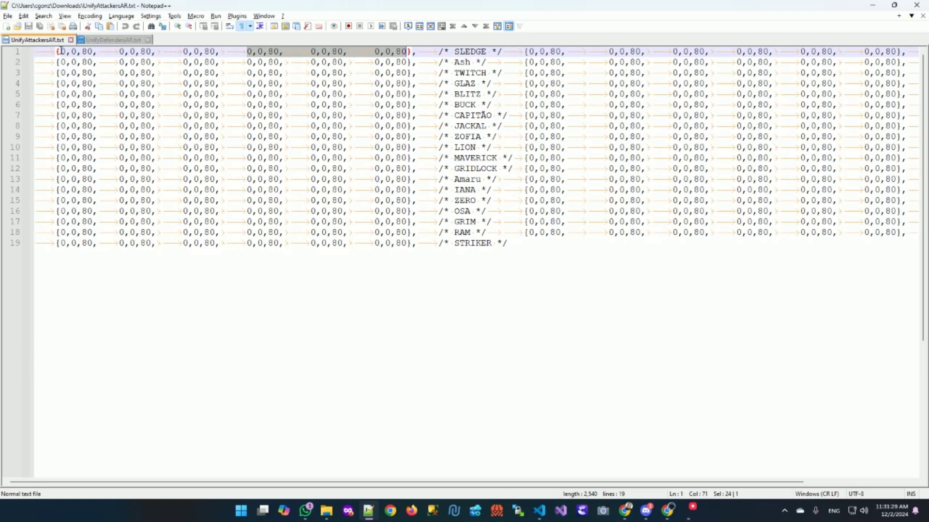
{"action": "left_click_drag", "start_coordinate": [61, 51], "coordinate": [151, 52]}
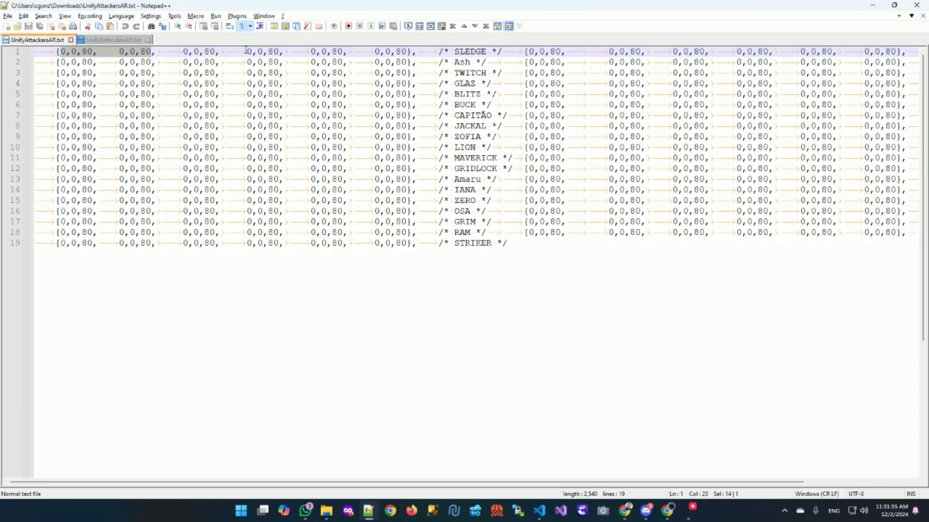
{"action": "left_click_drag", "start_coordinate": [247, 51], "coordinate": [279, 51]}
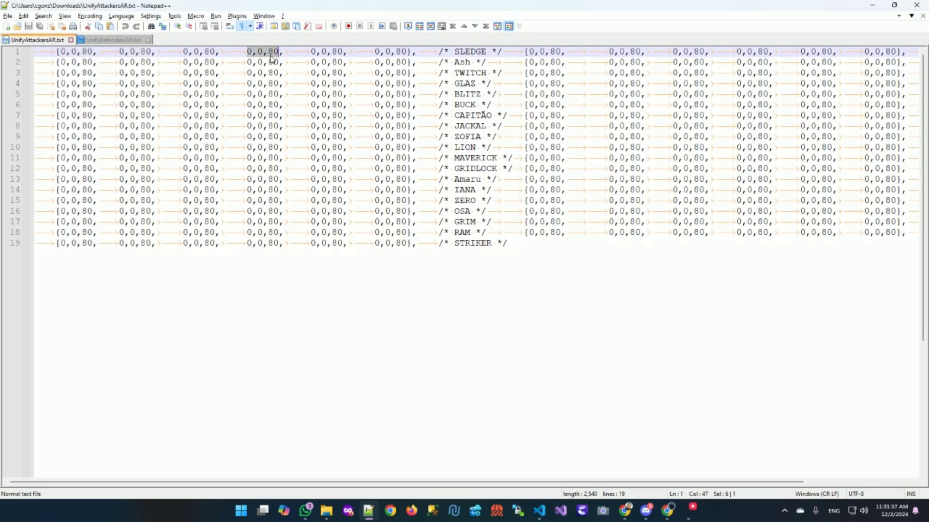
{"action": "left_click", "coordinate": [60, 51]}
{"action": "left_click_drag", "start_coordinate": [60, 52], "coordinate": [216, 52]}
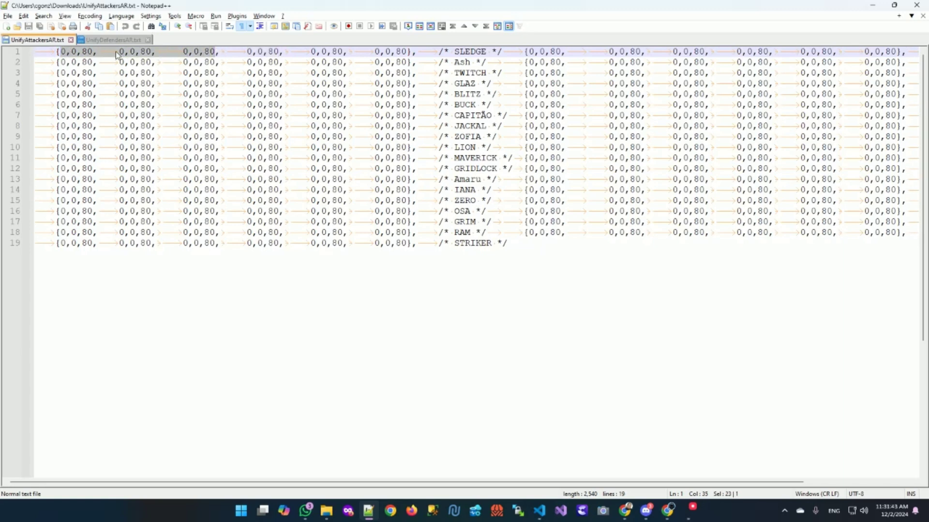
{"action": "left_click_drag", "start_coordinate": [247, 51], "coordinate": [407, 52]}
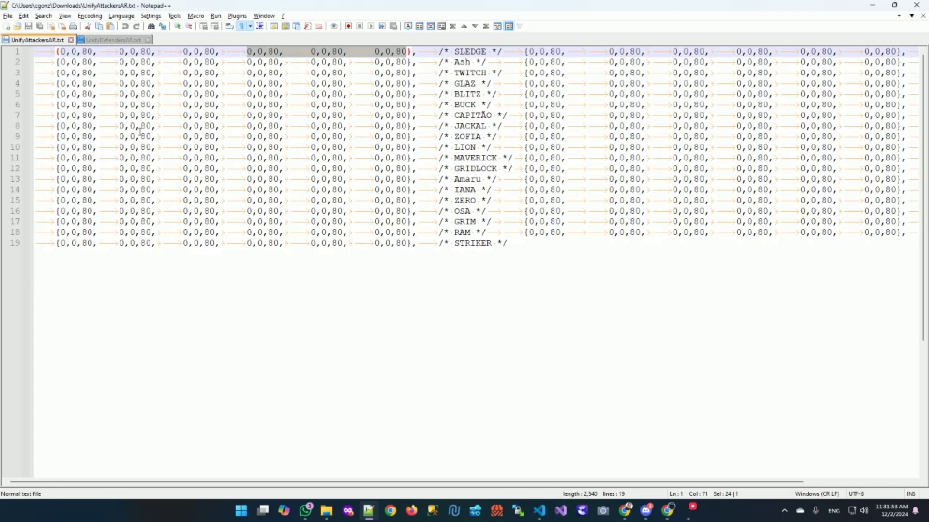
Examine SLEDGE's first value group by highlighting its three numbers one by one and the group as a whole
{"action": "double_click", "coordinate": [63, 52]}
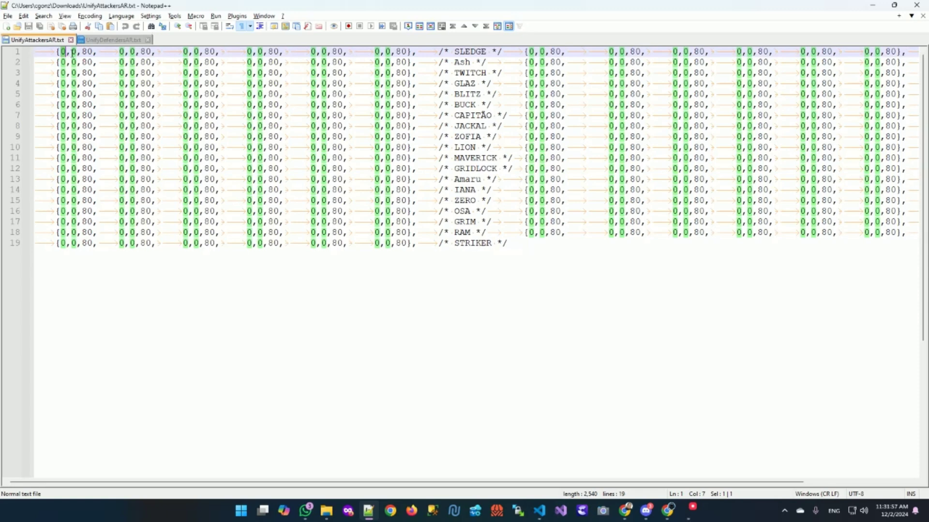
{"action": "left_click", "coordinate": [71, 52]}
{"action": "double_click", "coordinate": [72, 52]}
{"action": "double_click", "coordinate": [87, 52]}
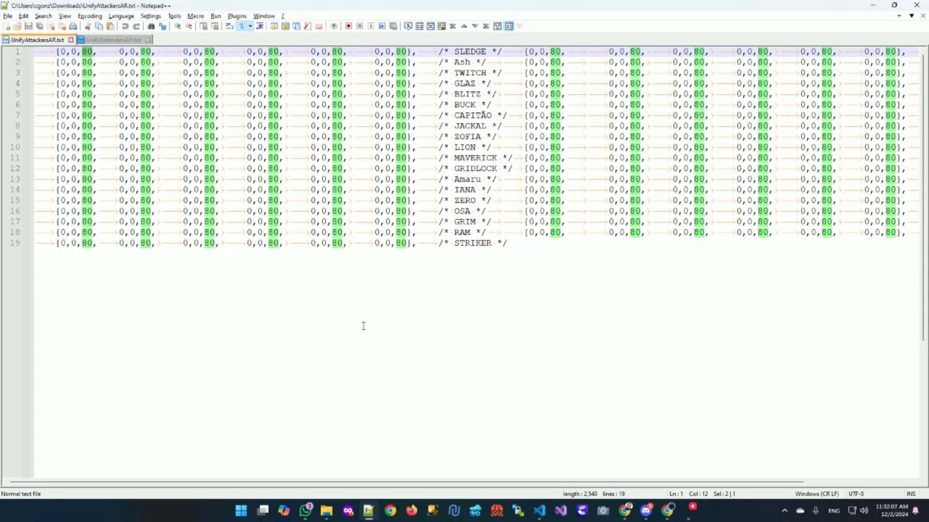
{"action": "key", "text": "ctrl+End"}
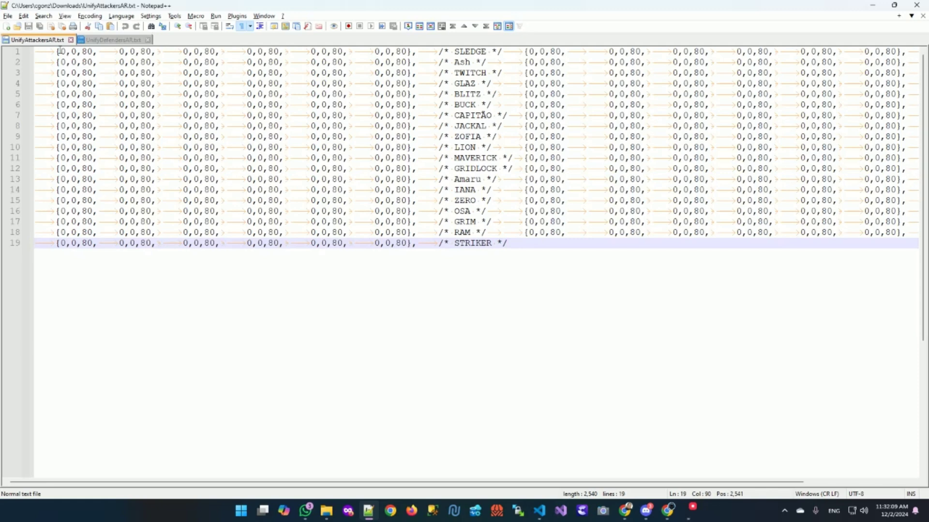
{"action": "left_click_drag", "start_coordinate": [60, 51], "coordinate": [94, 52]}
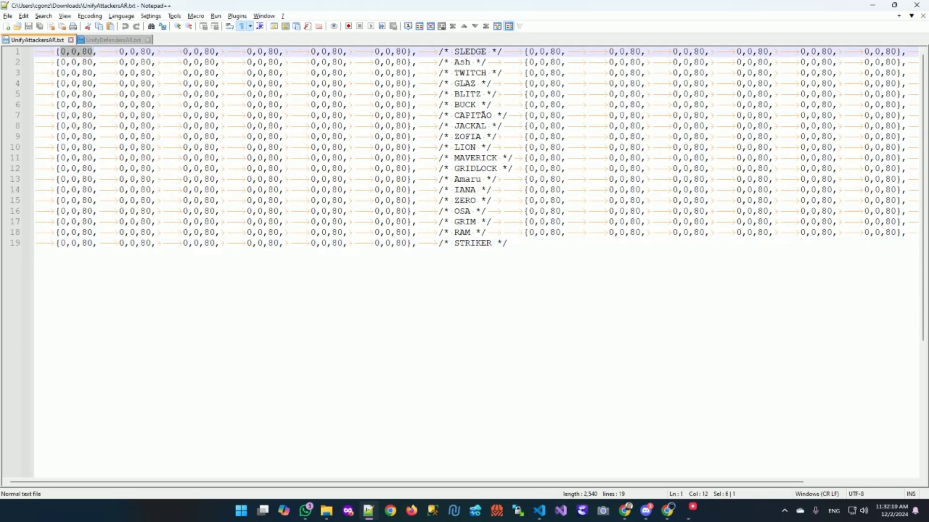
Highlight the full block of attacker entries from SLEDGE through STRIKER to review what the file contains
{"action": "left_click", "coordinate": [518, 242]}
{"action": "left_click_drag", "start_coordinate": [518, 243], "coordinate": [2, 29]}
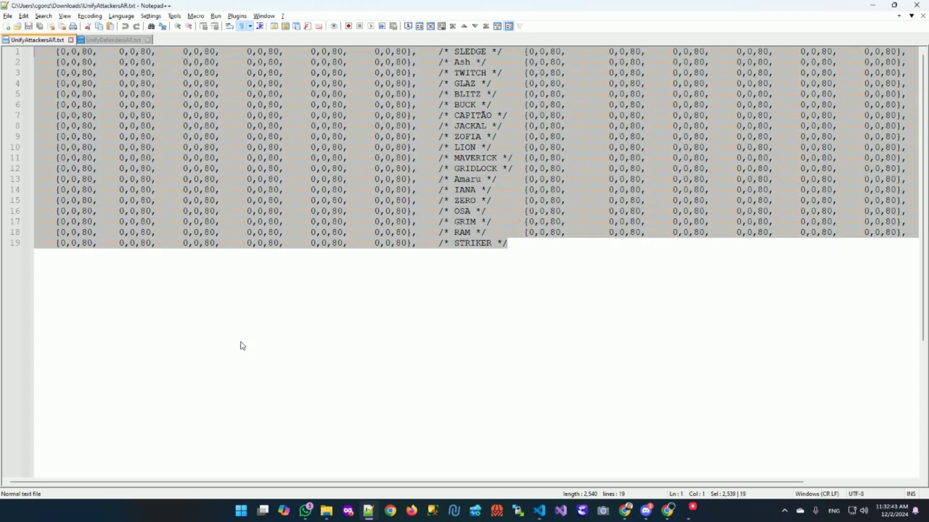
{"action": "left_click", "coordinate": [547, 242]}
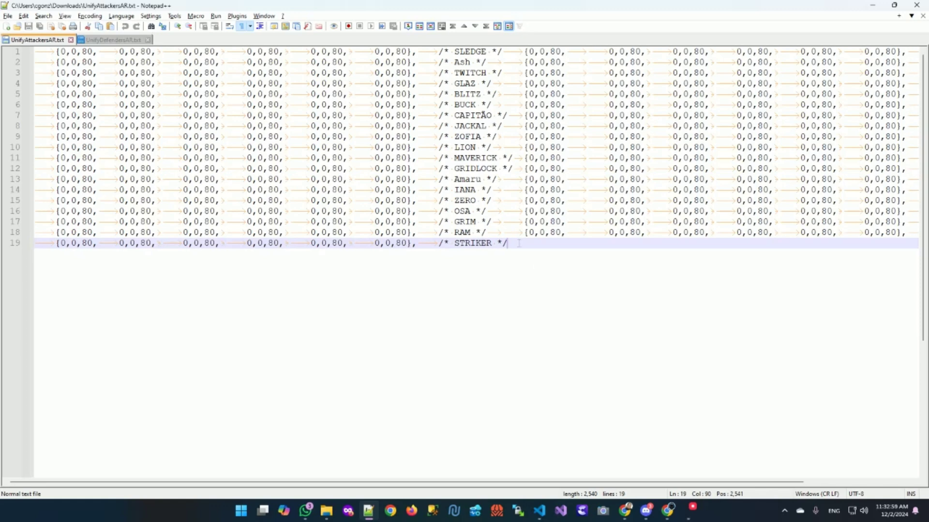
{"action": "left_click_drag", "start_coordinate": [518, 244], "coordinate": [56, 51]}
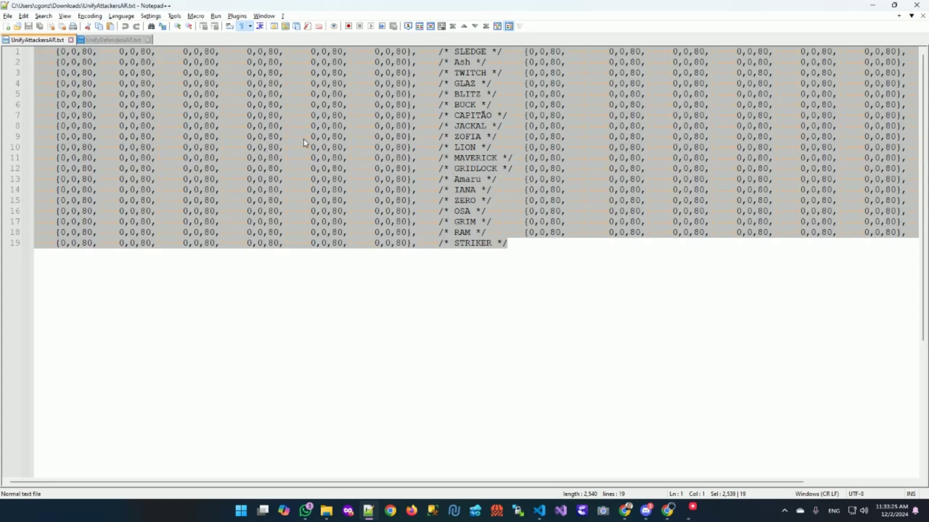
{"action": "left_click", "coordinate": [518, 236]}
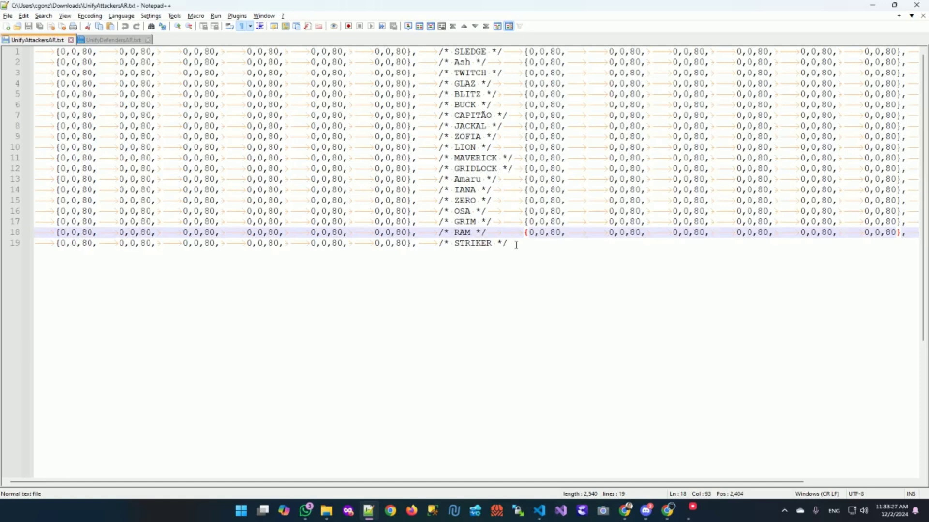
{"action": "left_click_drag", "start_coordinate": [516, 244], "coordinate": [43, 51]}
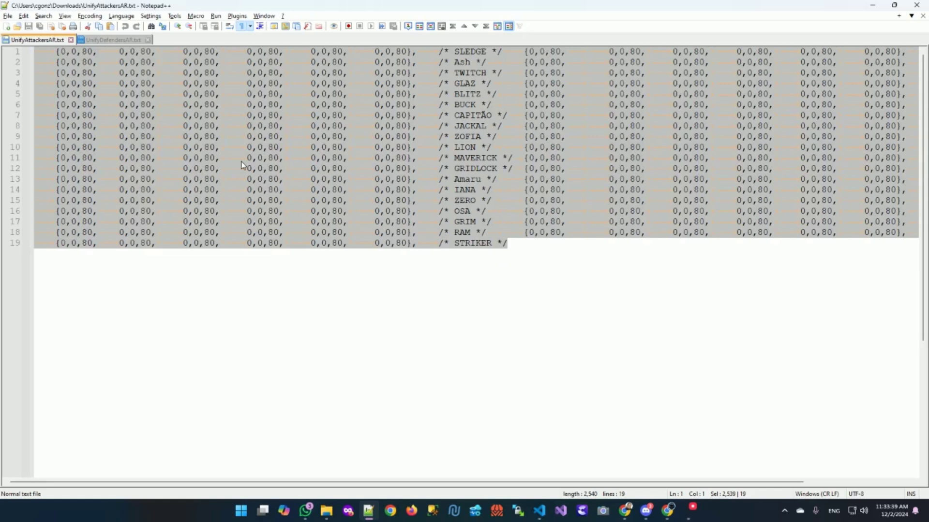
{"action": "left_click", "coordinate": [152, 159]}
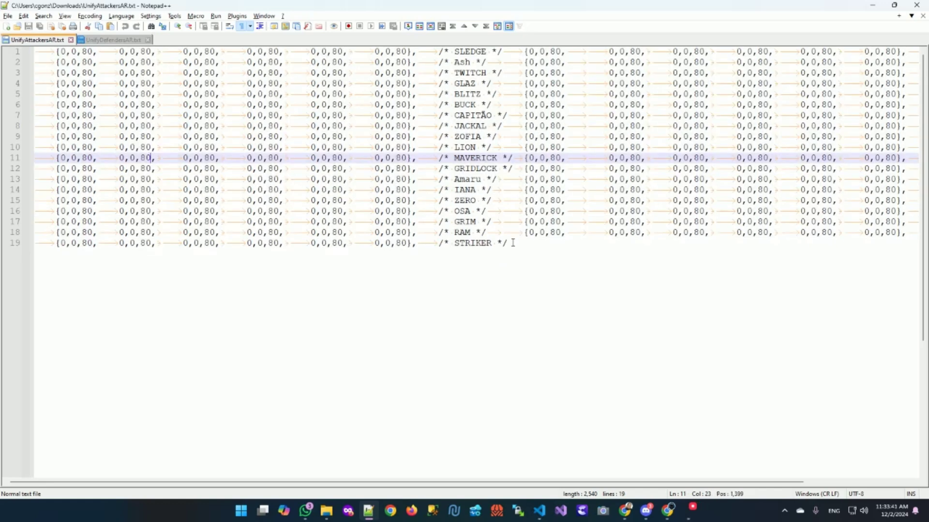
{"action": "key", "text": "ctrl+a"}
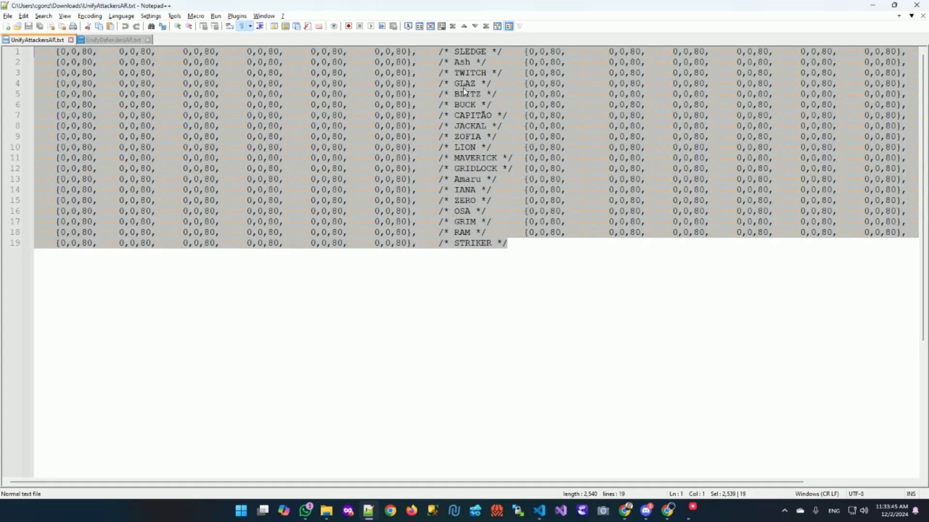
{"action": "left_click", "coordinate": [520, 255]}
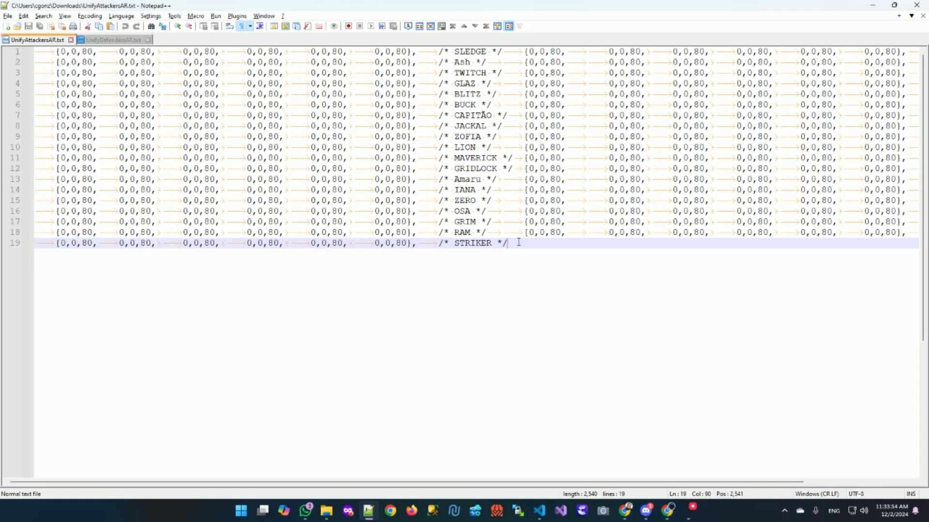
{"action": "key", "text": "ctrl+a"}
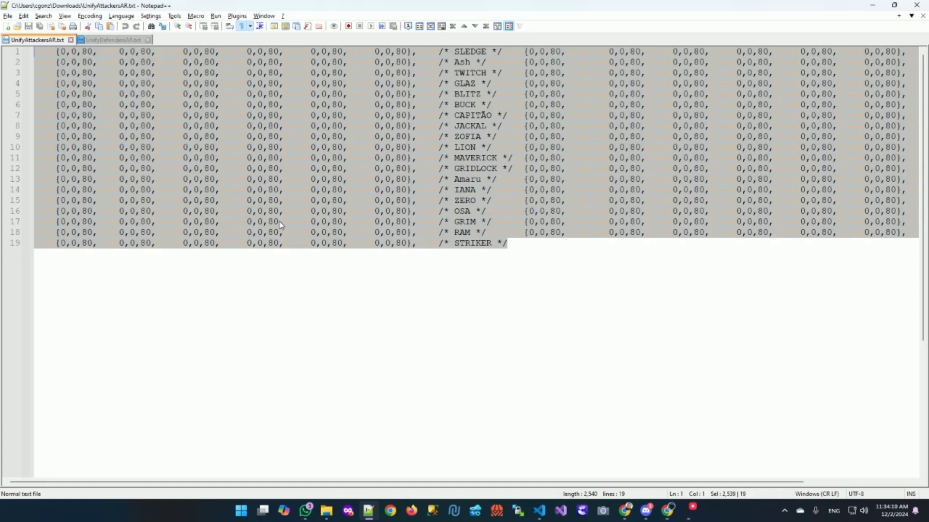
{"action": "left_click", "coordinate": [513, 245]}
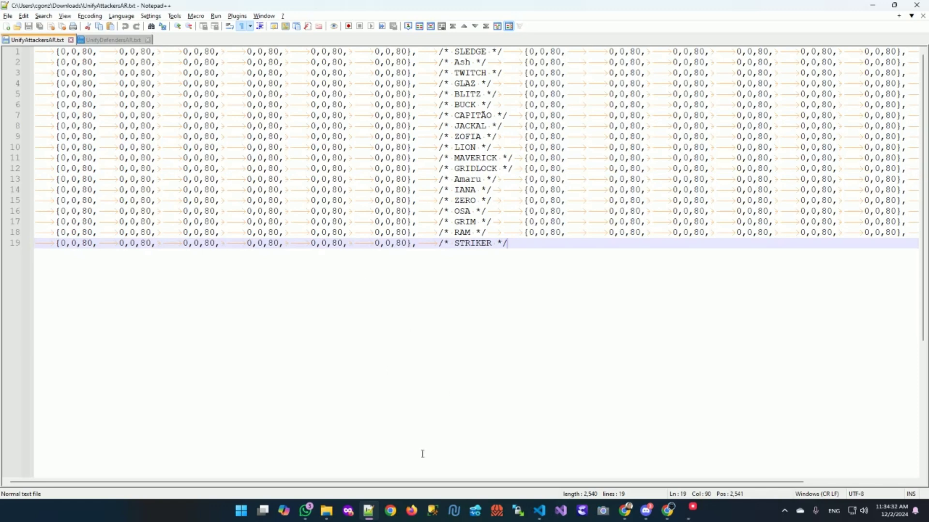
Switch to Discord and open the Veritas Unify Custom post under elite-supporter
{"action": "left_click", "coordinate": [646, 511]}
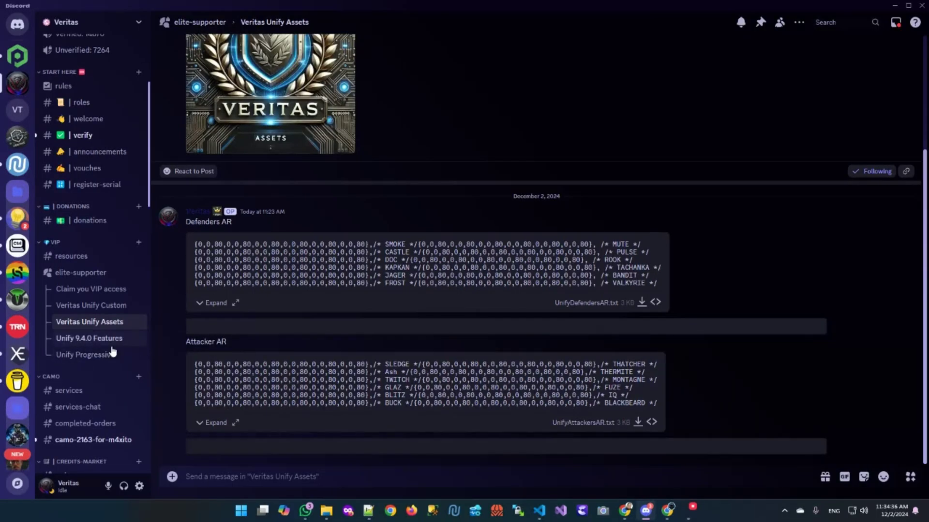
{"action": "left_click", "coordinate": [67, 311]}
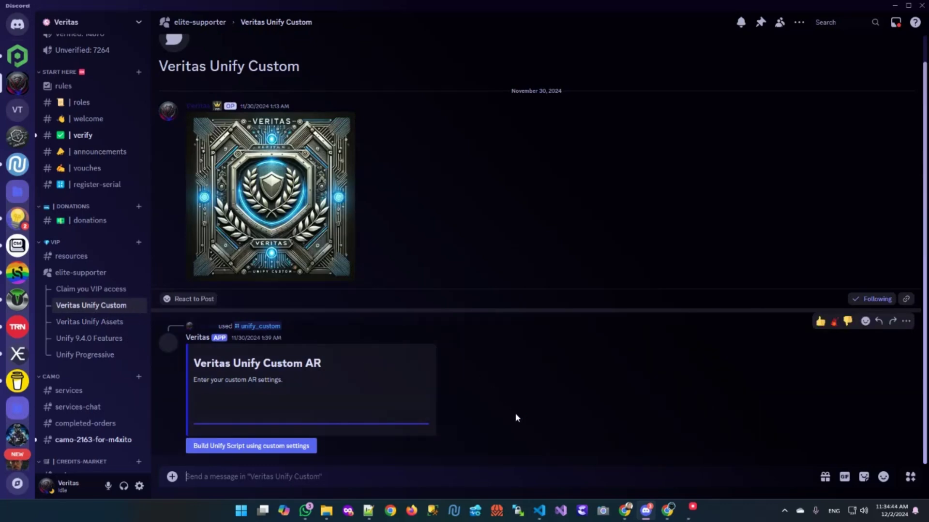
Copy all entries from UnifyDefendersAR.txt into the defenders AR settings of the custom Unify script form in Discord
{"action": "key", "text": "alt+Tab"}
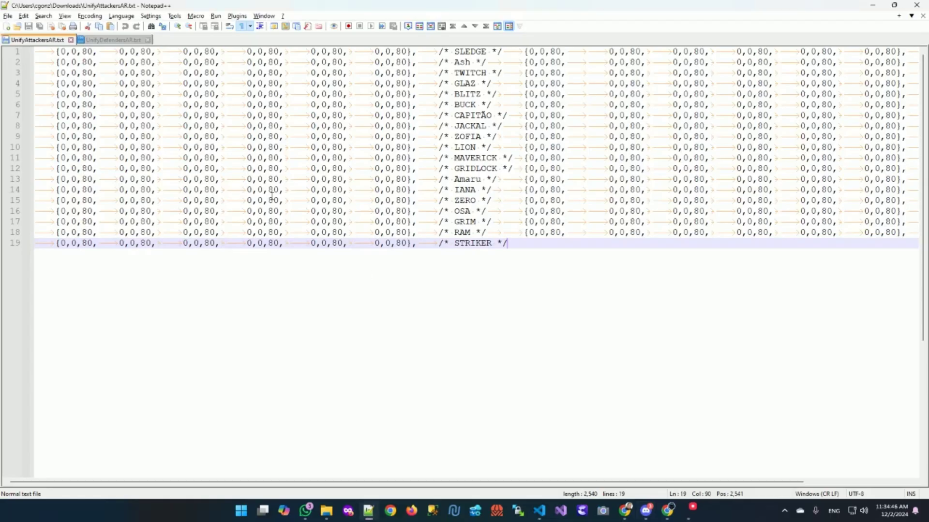
{"action": "left_click", "coordinate": [107, 42]}
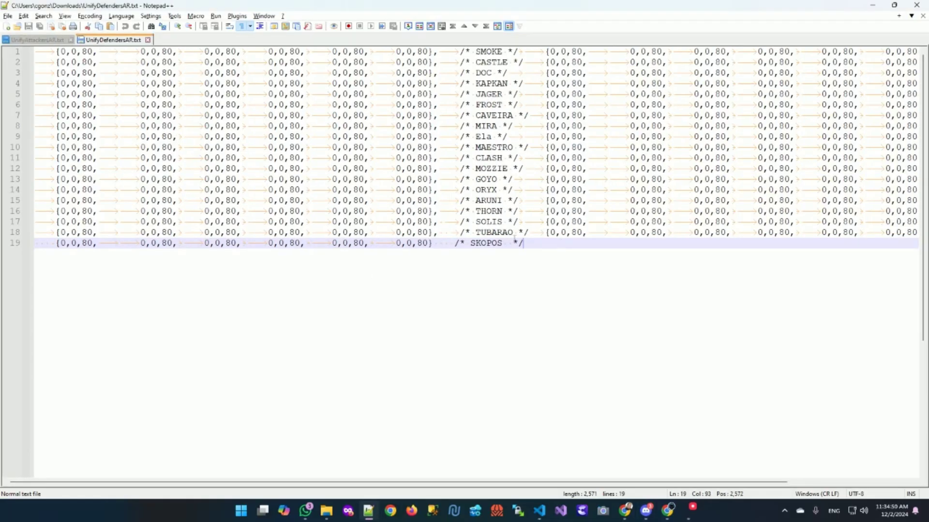
{"action": "key", "text": "ctrl+a"}
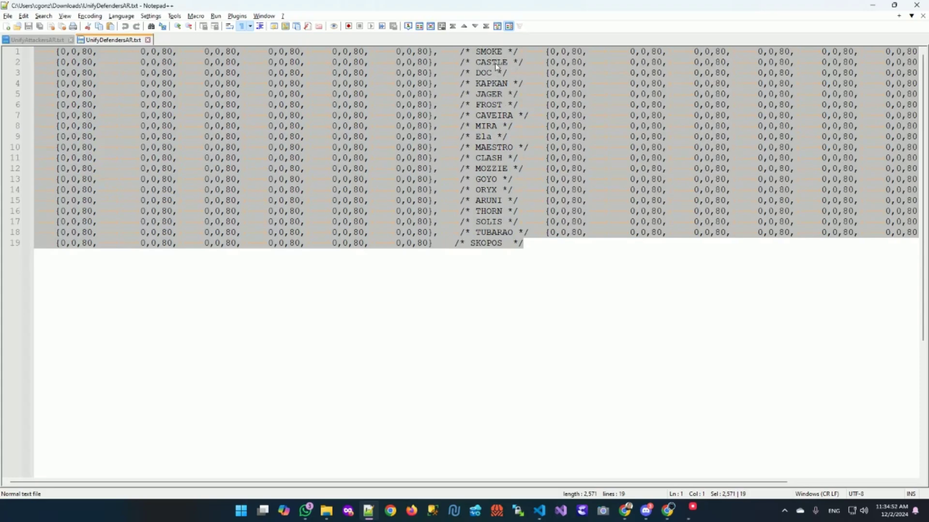
{"action": "key", "text": "alt+Tab"}
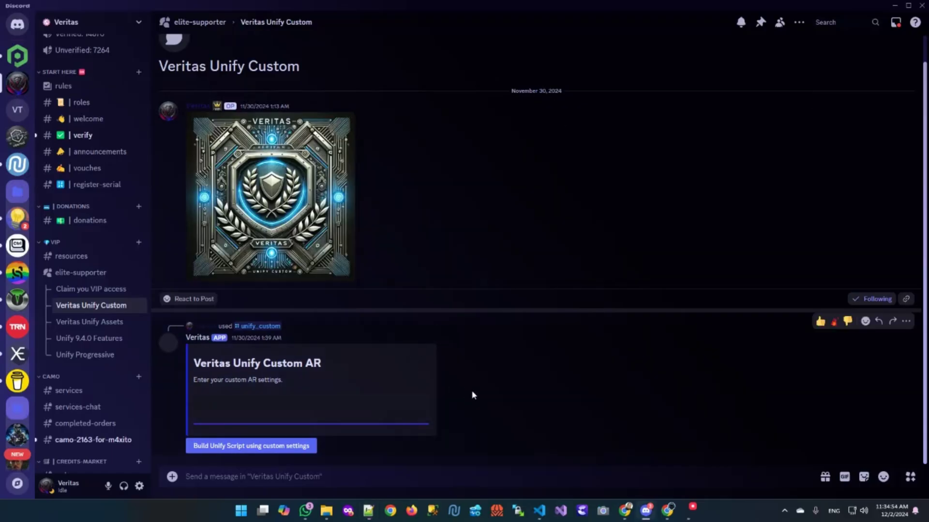
{"action": "left_click", "coordinate": [233, 446]}
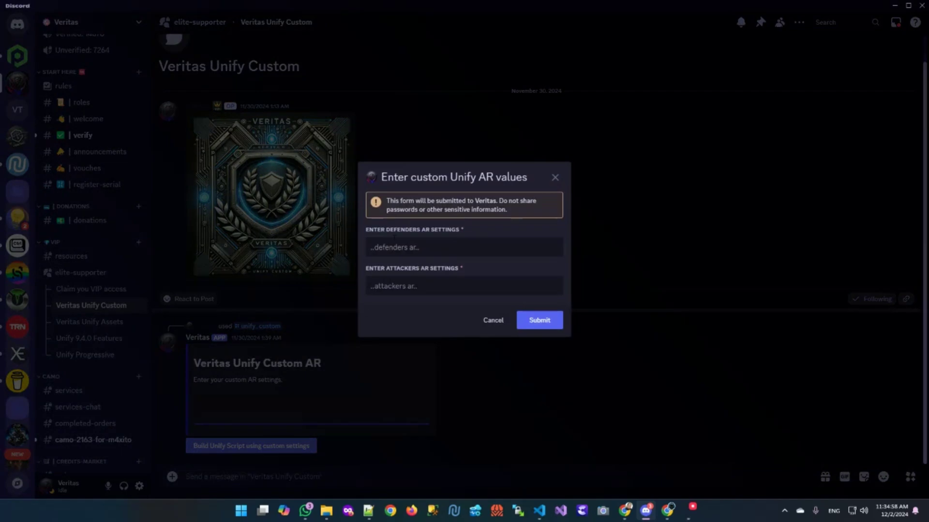
{"action": "key", "text": "ctrl+v"}
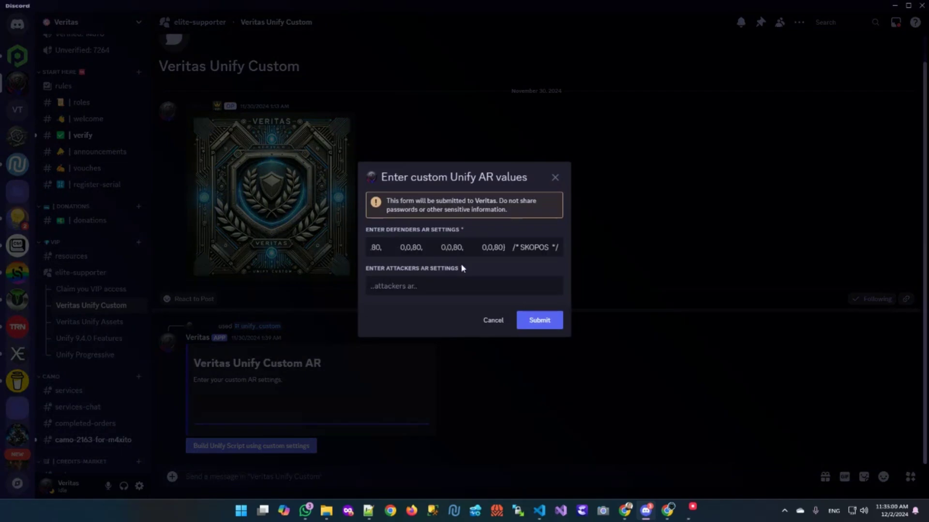
Copy all entries from UnifyAttackersAR.txt into the attackers AR settings of the custom Unify form and submit it
{"action": "key", "text": "alt+Tab"}
{"action": "left_click", "coordinate": [42, 39]}
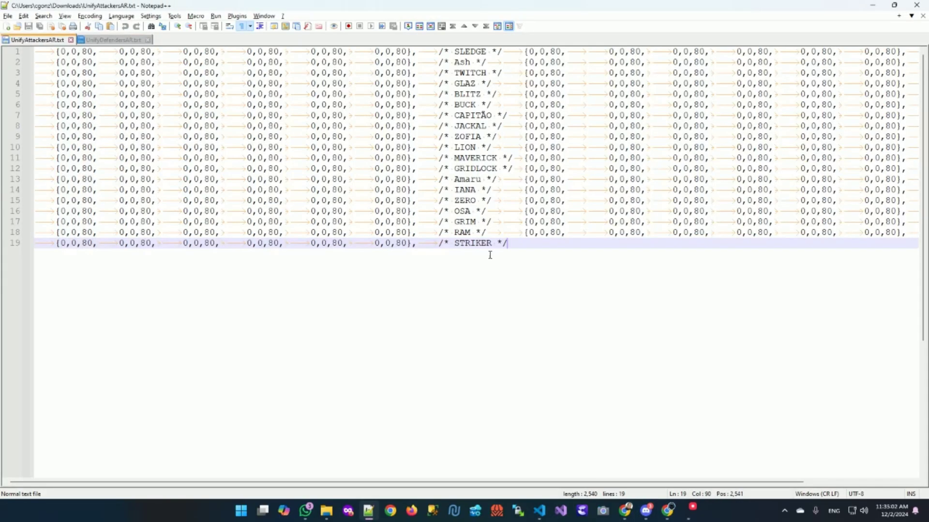
{"action": "left_click_drag", "start_coordinate": [512, 248], "coordinate": [35, 50]}
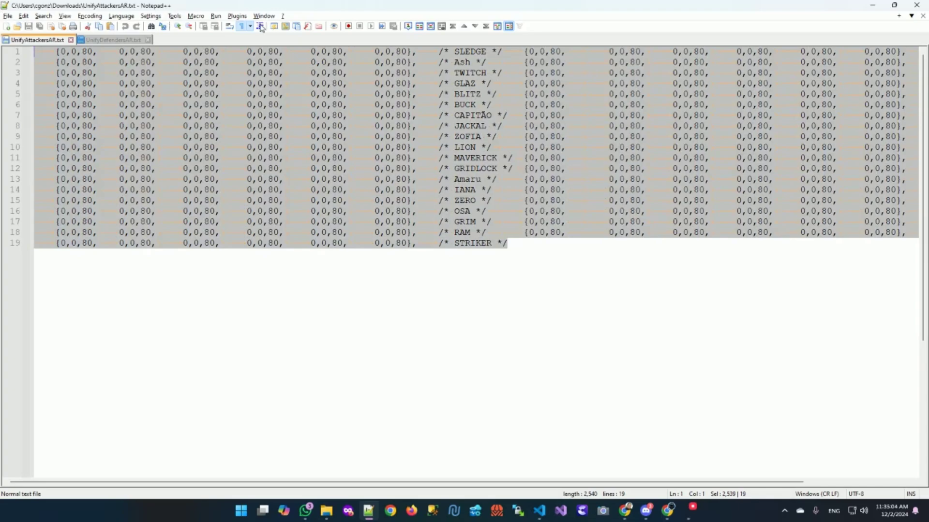
{"action": "key", "text": "alt+Tab"}
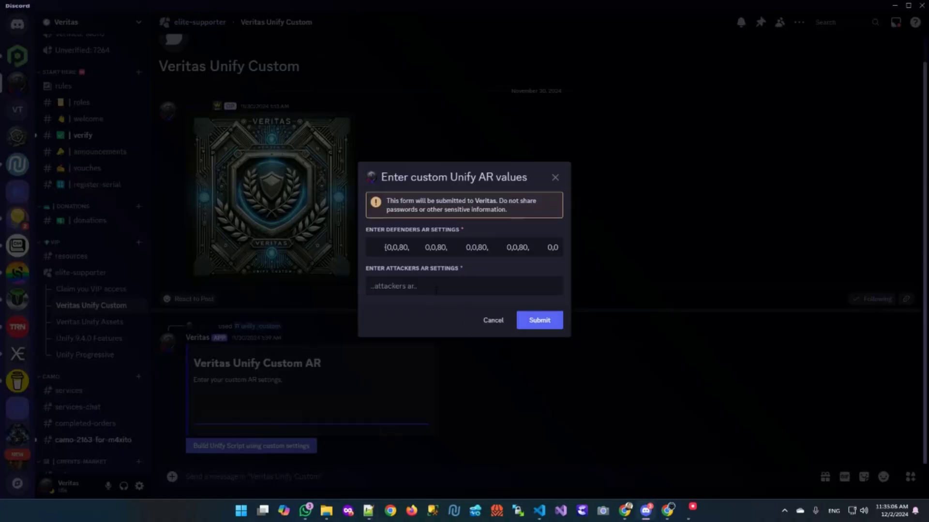
{"action": "left_click", "coordinate": [436, 290]}
{"action": "key", "text": "ctrl+v"}
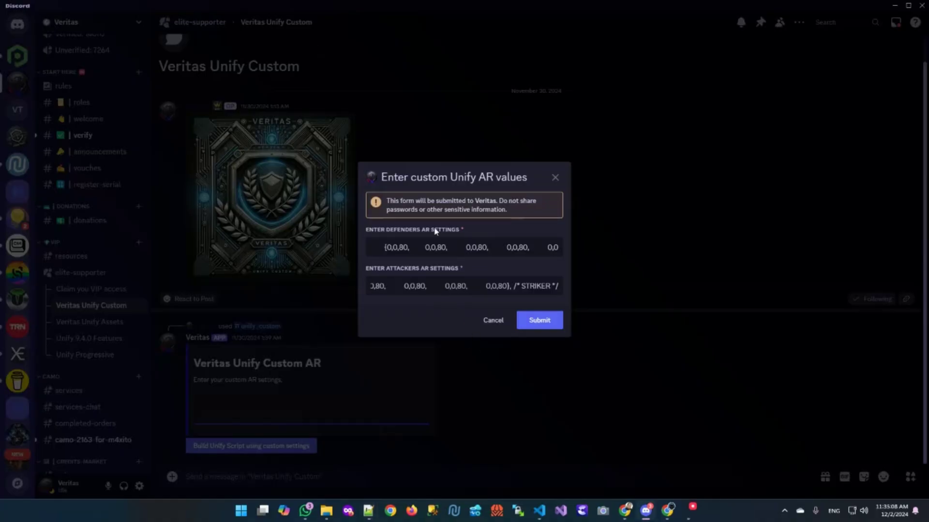
{"action": "left_click", "coordinate": [554, 317]}
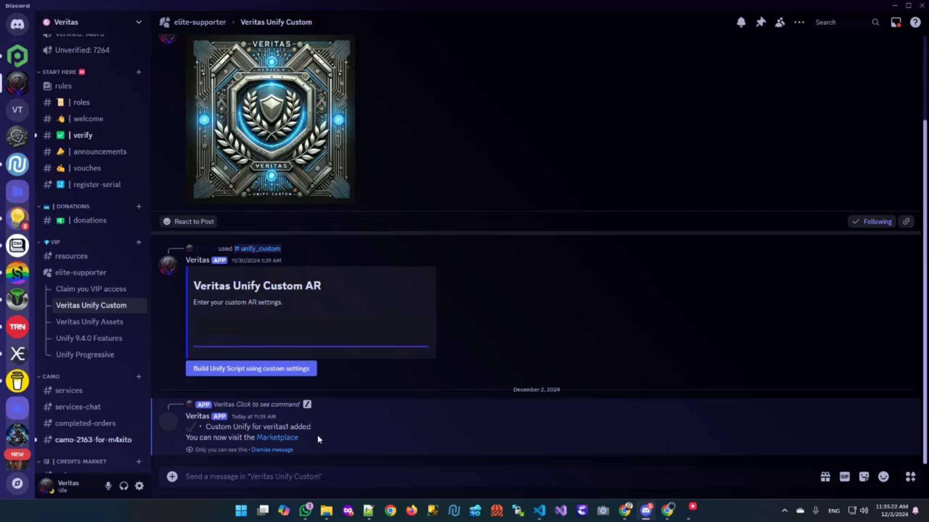
Insert an extra comma after the closing brace of the STRIKER entry in UnifyAttackersAR.txt and another inside its last value group
{"action": "key", "text": "alt+Tab"}
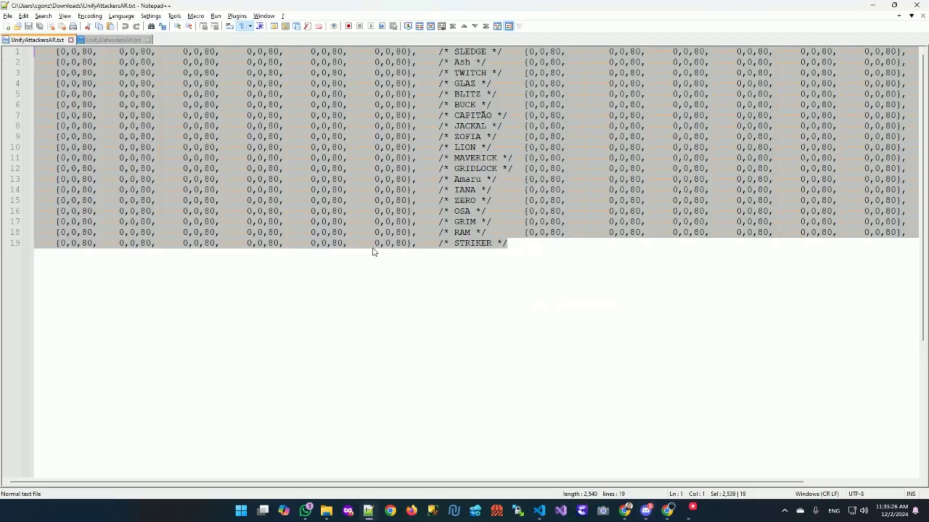
{"action": "key", "text": "ctrl+End"}
{"action": "left_click", "coordinate": [413, 243]}
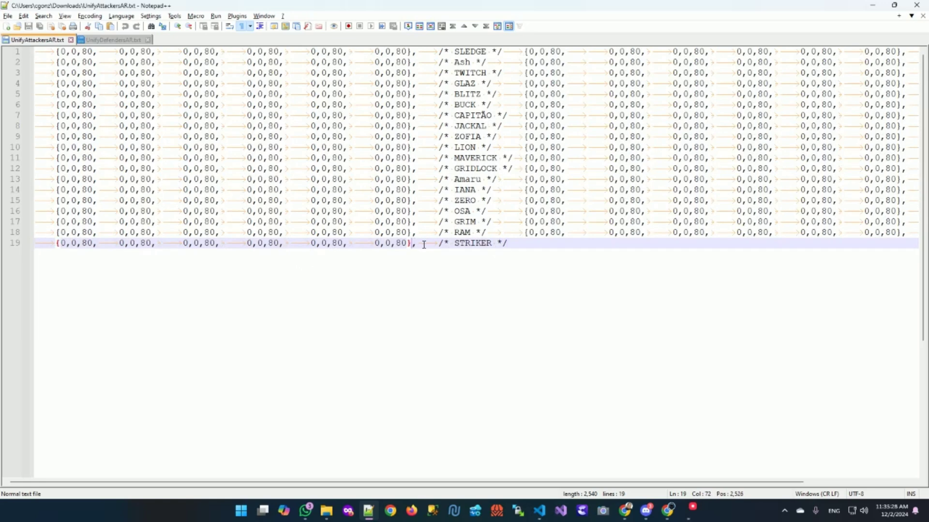
{"action": "type", "text": ","}
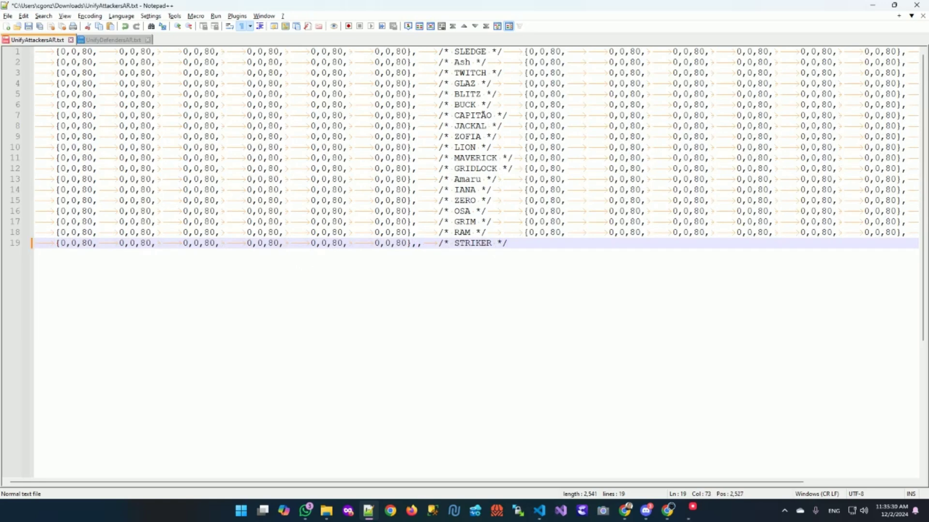
{"action": "key", "text": "Left"}
{"action": "key", "text": "Left"}
{"action": "key", "text": "Left"}
{"action": "key", "text": "Left"}
{"action": "type", "text": ","}
Visit the Marketplace site linked in the Veritas reply in Discord and connect the Cronus Bridge device
{"action": "key", "text": "alt+Tab"}
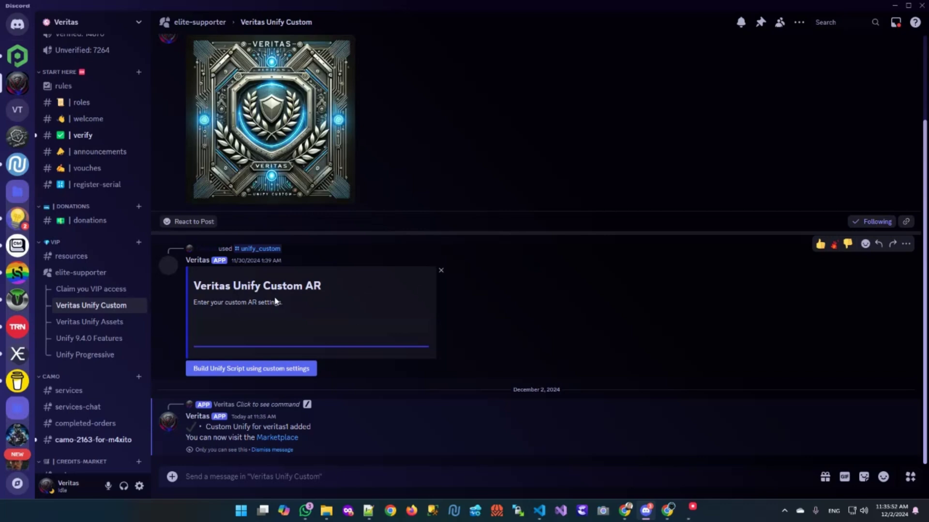
{"action": "left_click", "coordinate": [278, 441]}
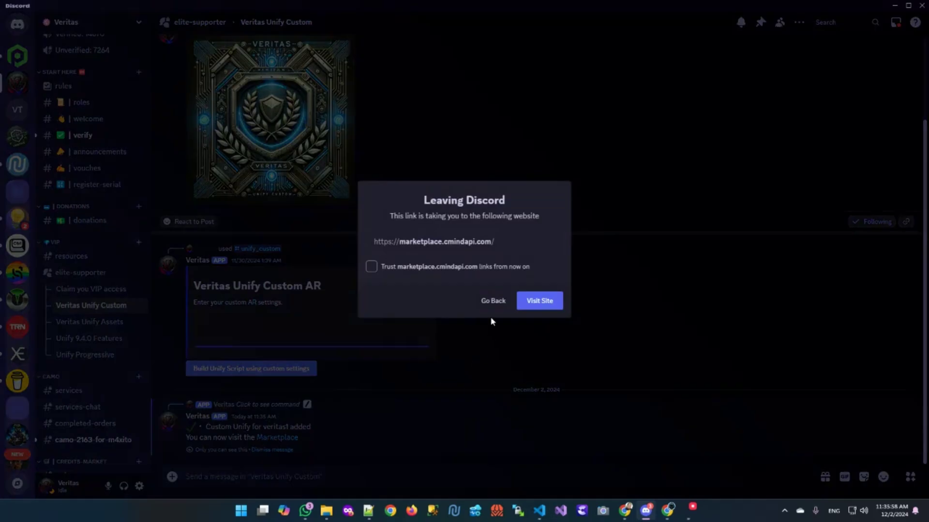
{"action": "left_click", "coordinate": [539, 302]}
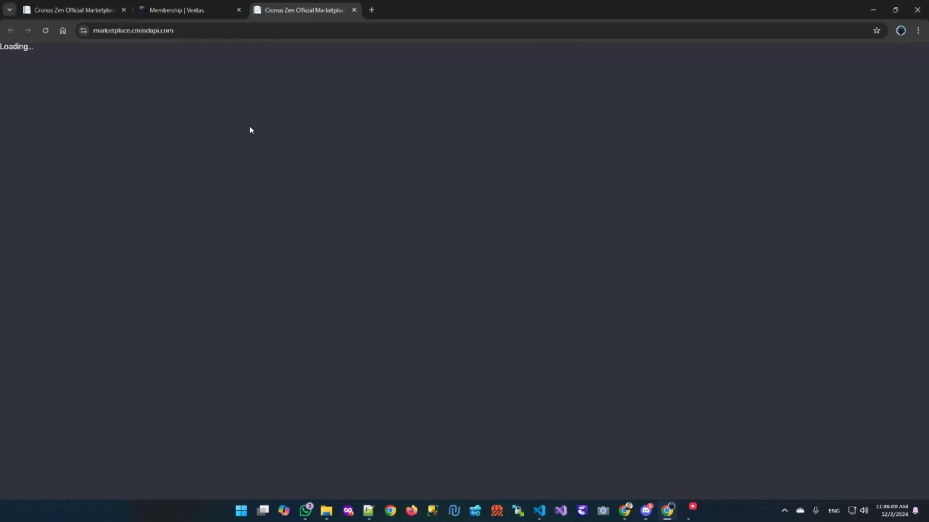
{"action": "left_click", "coordinate": [46, 273]}
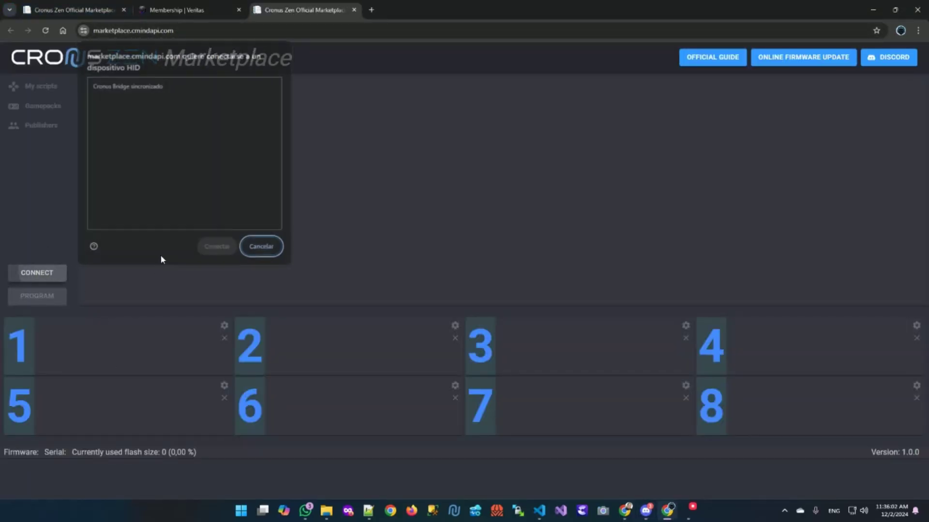
{"action": "left_click", "coordinate": [138, 86]}
{"action": "left_click", "coordinate": [216, 248]}
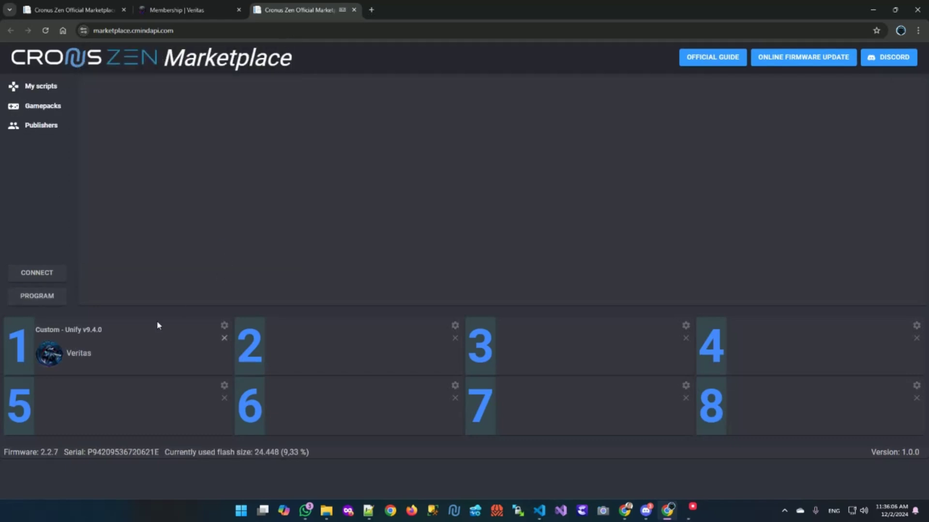
Show the scripts available for the connected device and expand the Veritas publisher's list
{"action": "left_click", "coordinate": [37, 91]}
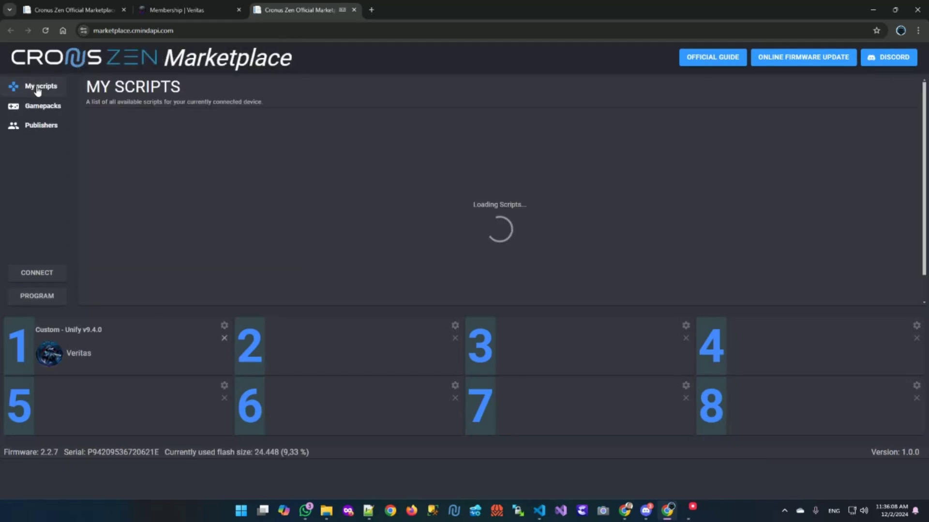
{"action": "scroll", "coordinate": [315, 223], "scroll_direction": "down", "scroll_amount": 5}
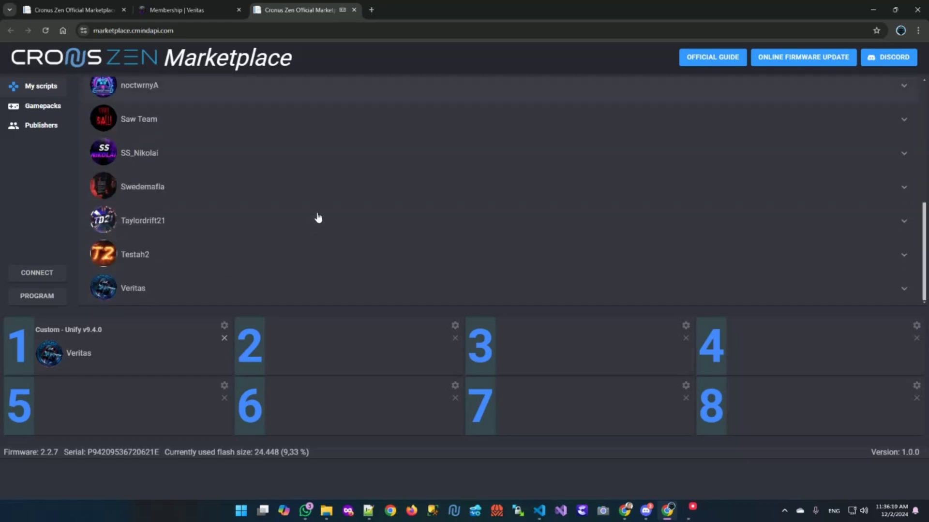
{"action": "left_click", "coordinate": [152, 293]}
{"action": "scroll", "coordinate": [330, 207], "scroll_direction": "down", "scroll_amount": 4}
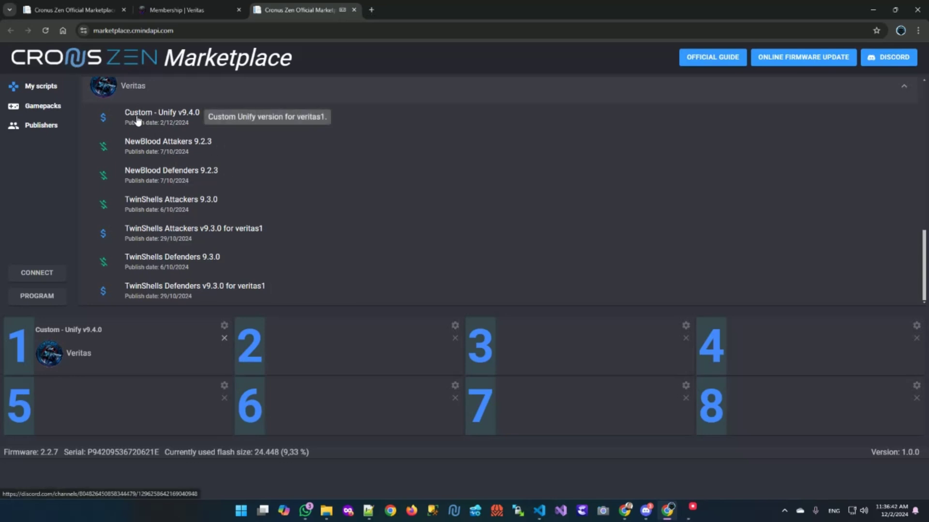
Place Custom - Unify v9.4.0 in slot 2 and remove it again
{"action": "left_click_drag", "start_coordinate": [129, 121], "coordinate": [324, 353]}
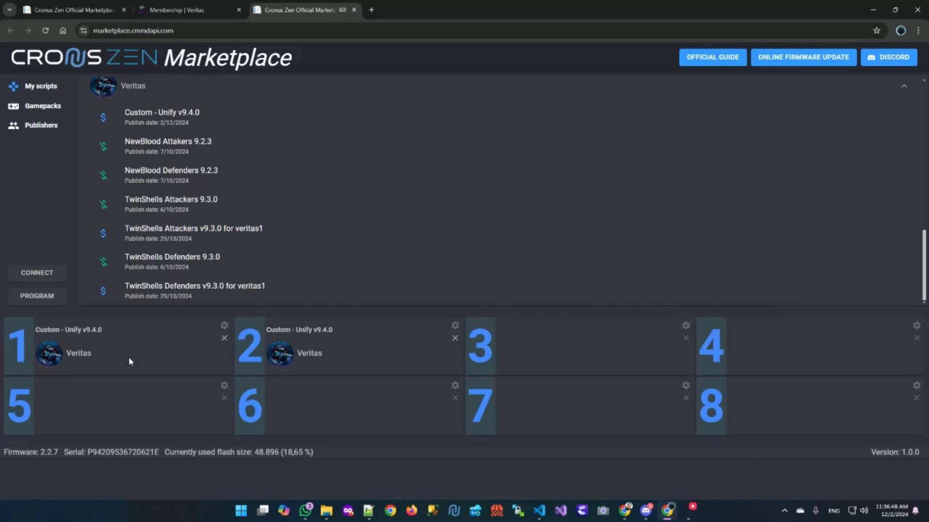
{"action": "left_click", "coordinate": [455, 339]}
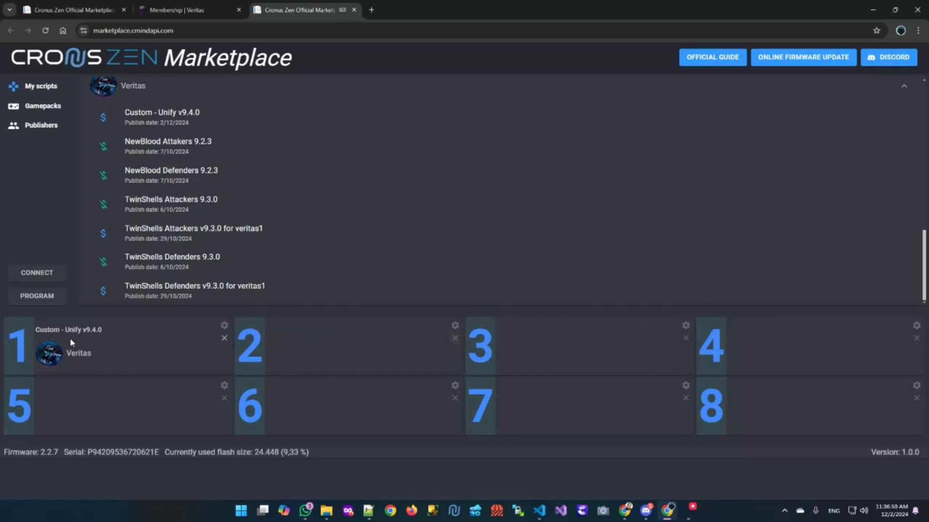
Replace the script in slot 1 with Custom - Unify v9.4.0 from the Veritas list and program the device
{"action": "left_click", "coordinate": [225, 338]}
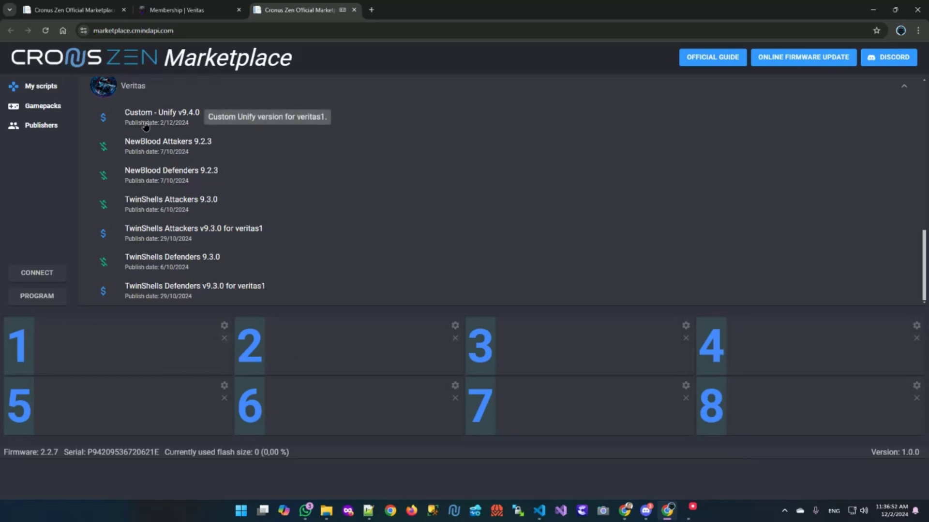
{"action": "left_click_drag", "start_coordinate": [145, 126], "coordinate": [121, 357]}
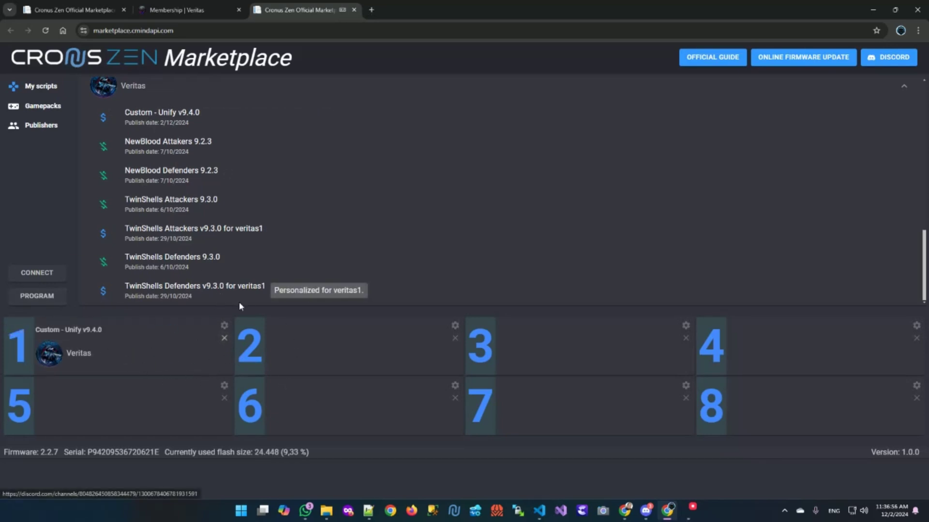
{"action": "left_click", "coordinate": [27, 296]}
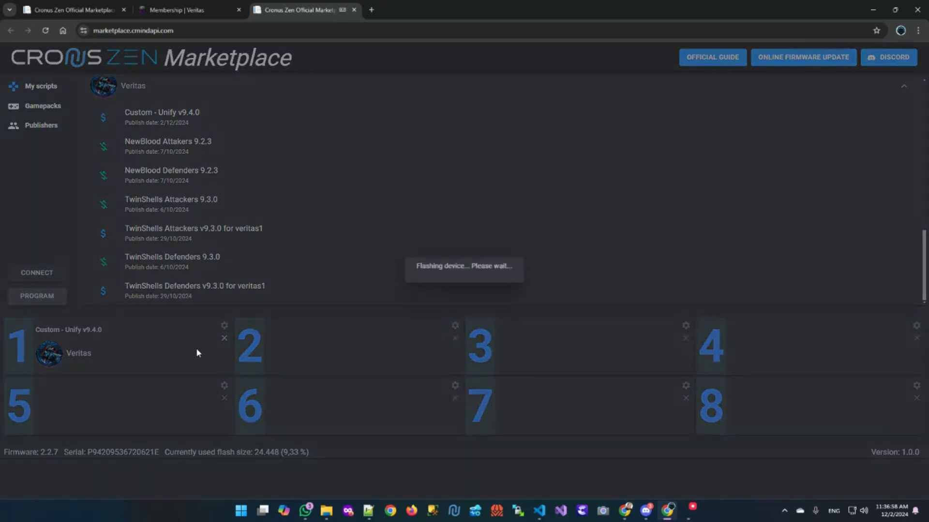